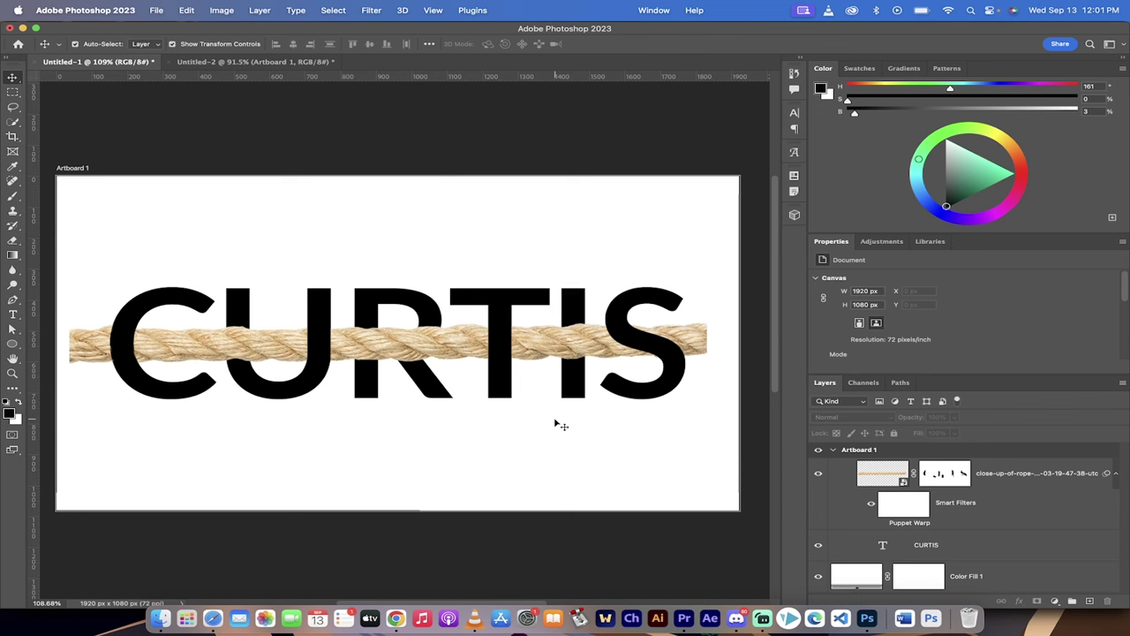
- Type CURTIS in Lato Bold 500 pt on Untitled-2's artboard and centre it on the canvas
{"action": "left_click", "coordinate": [239, 63]}
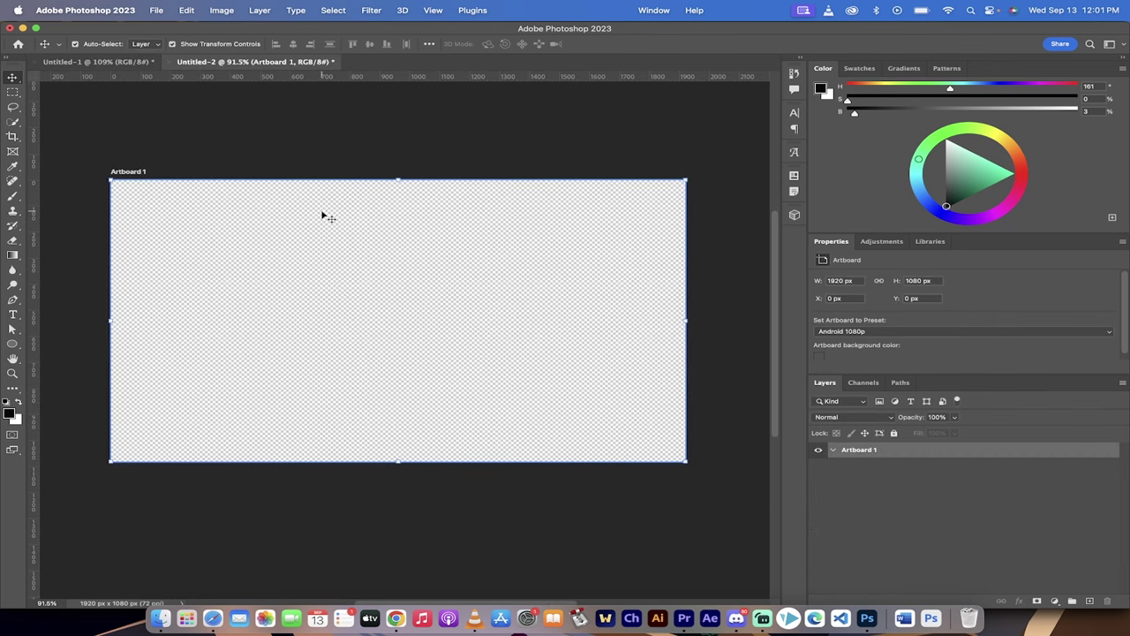
{"action": "scroll", "coordinate": [323, 217], "scroll_direction": "right", "scroll_amount": 1}
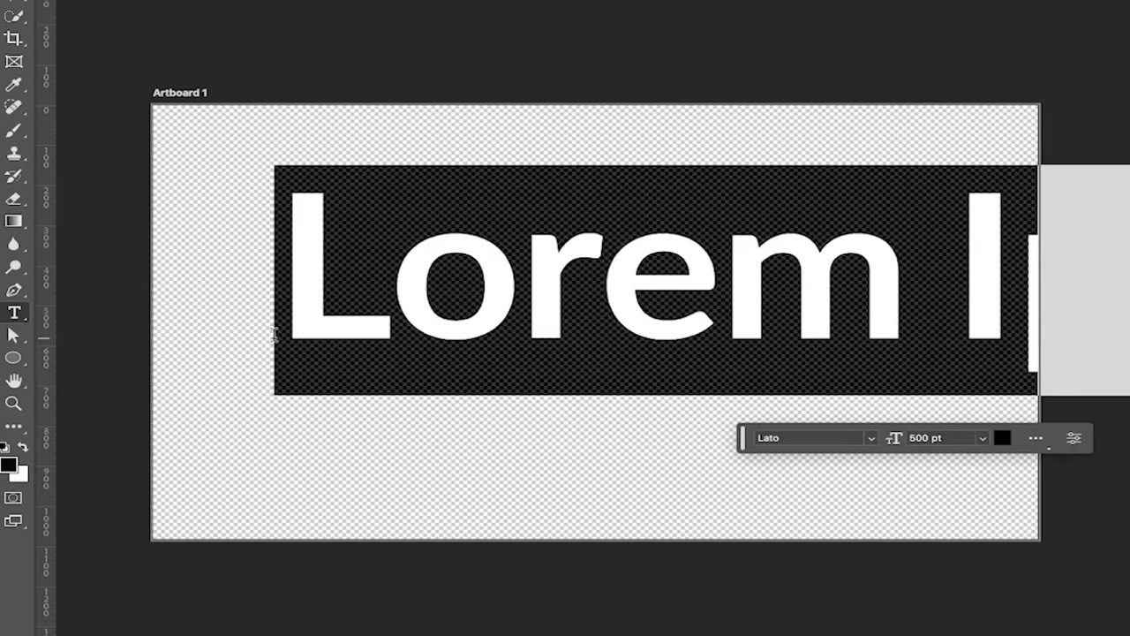
{"action": "type", "text": "CURTIS"}
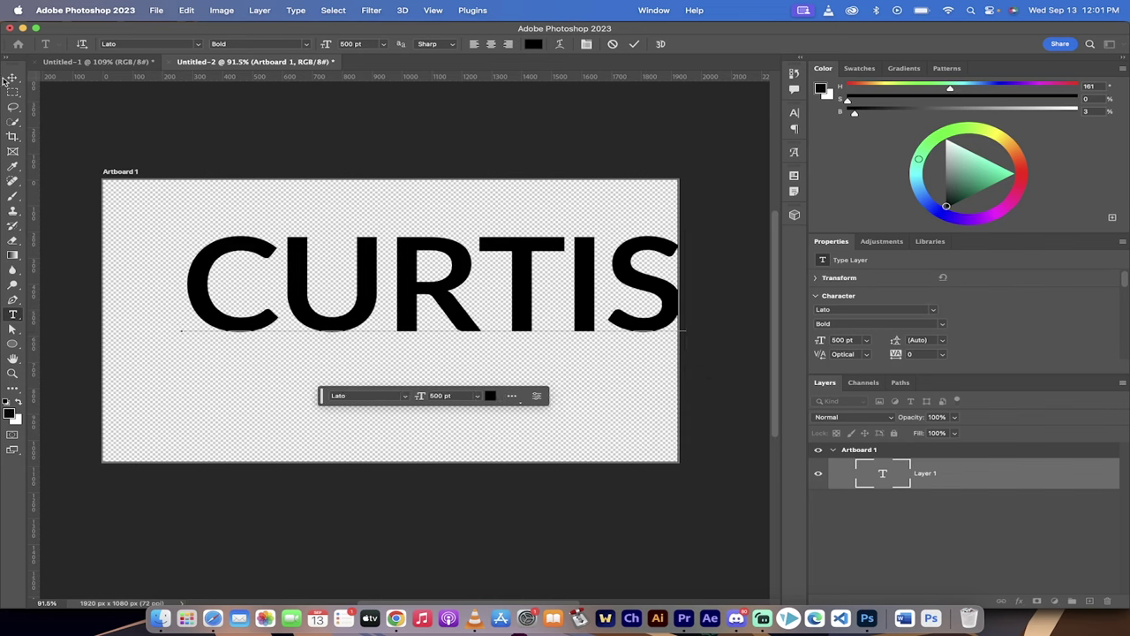
{"action": "left_click", "coordinate": [13, 77]}
{"action": "left_click_drag", "start_coordinate": [505, 294], "coordinate": [470, 326]}
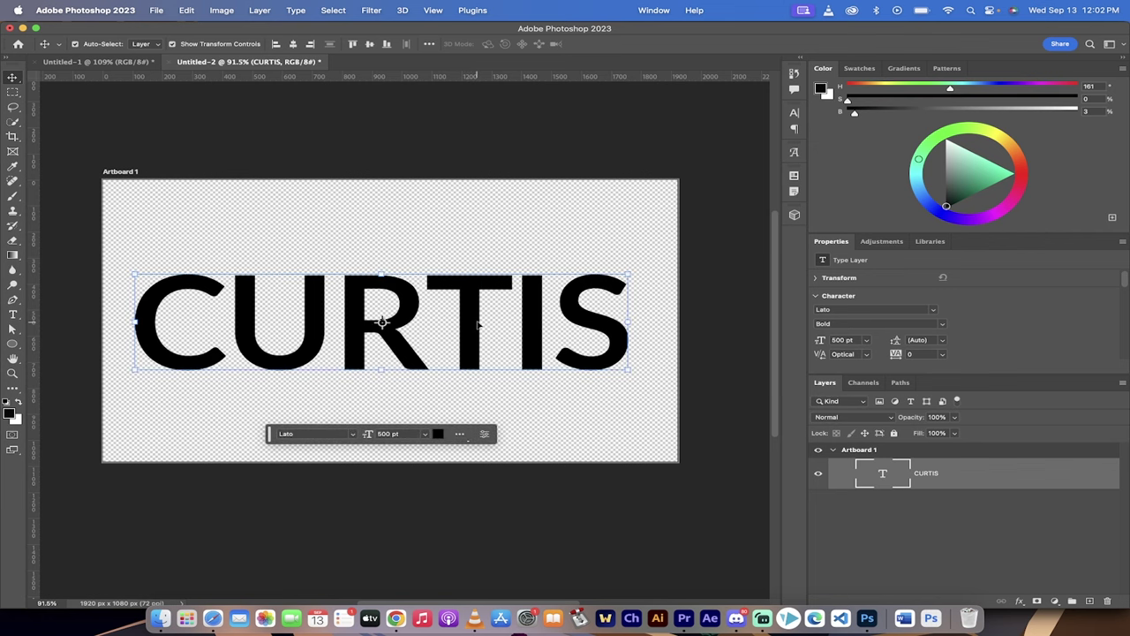
{"action": "scroll", "coordinate": [485, 323], "scroll_direction": "left", "scroll_amount": 2}
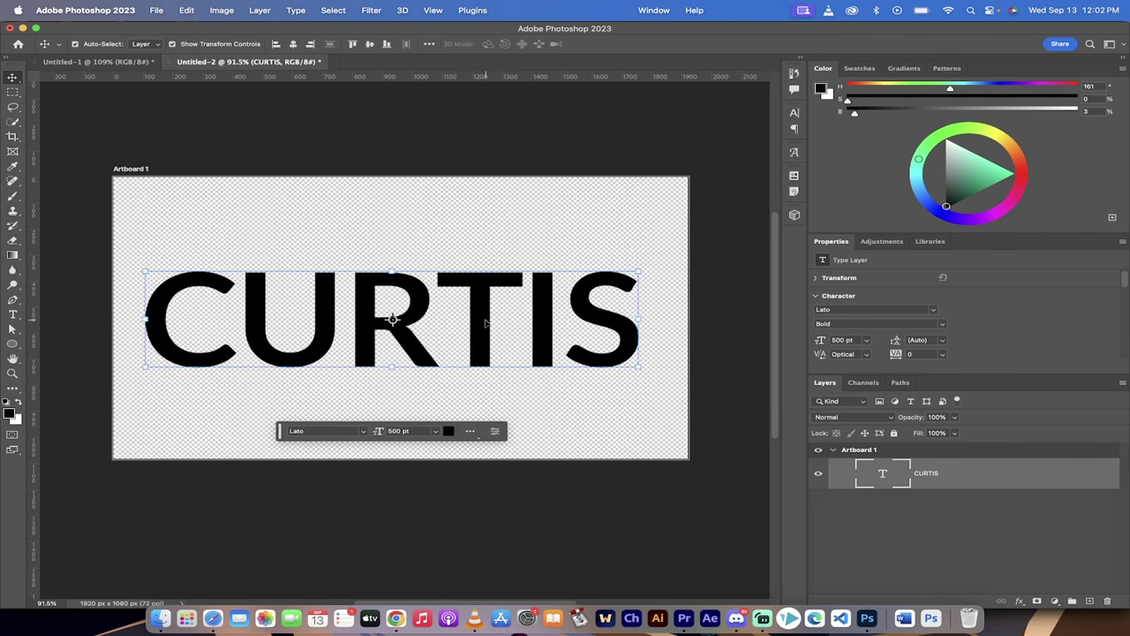
{"action": "scroll", "coordinate": [486, 324], "scroll_direction": "up", "scroll_amount": 2}
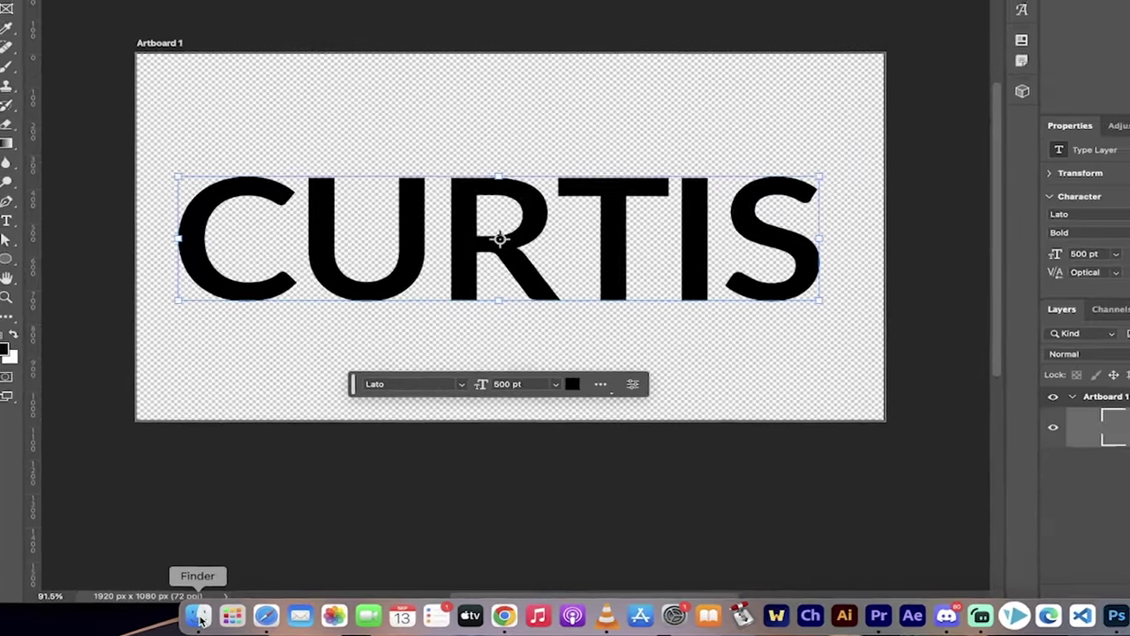
- Import the rope JPG from the Pictures folder onto the CURTIS artboard, unchanged in Camera Raw
{"action": "left_click", "coordinate": [199, 619]}
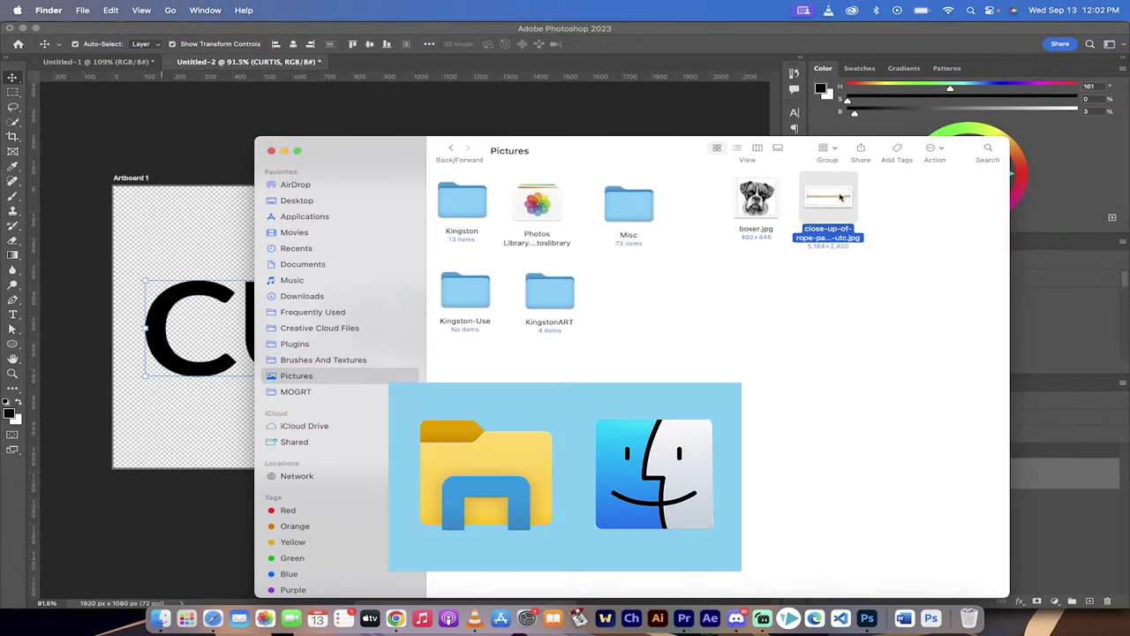
{"action": "left_click_drag", "start_coordinate": [840, 197], "coordinate": [389, 329]}
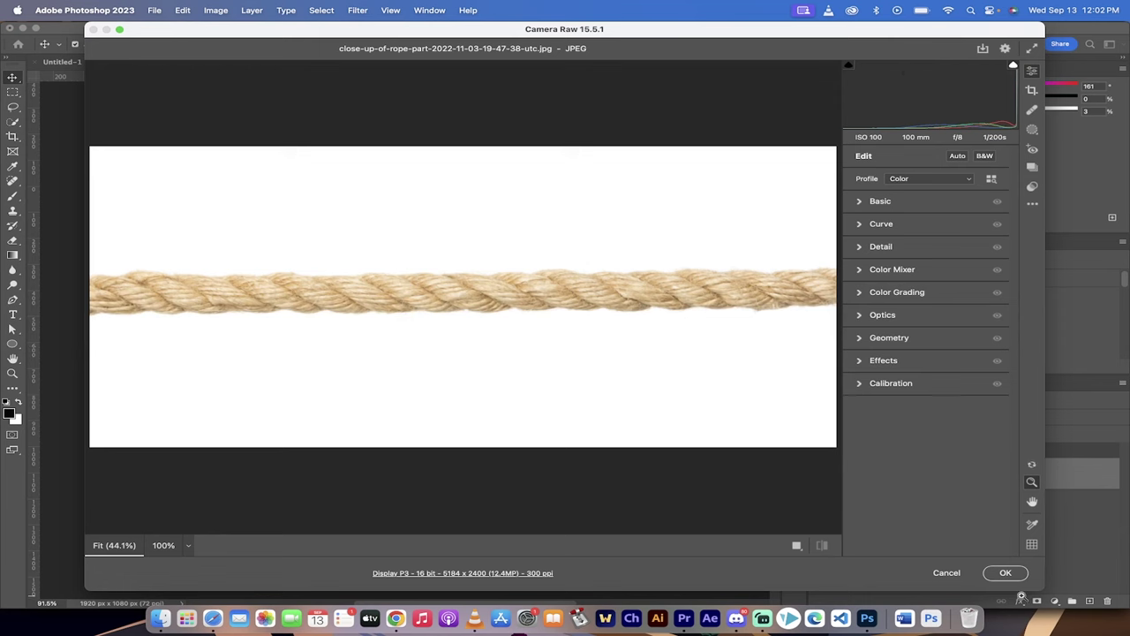
{"action": "left_click", "coordinate": [1006, 573]}
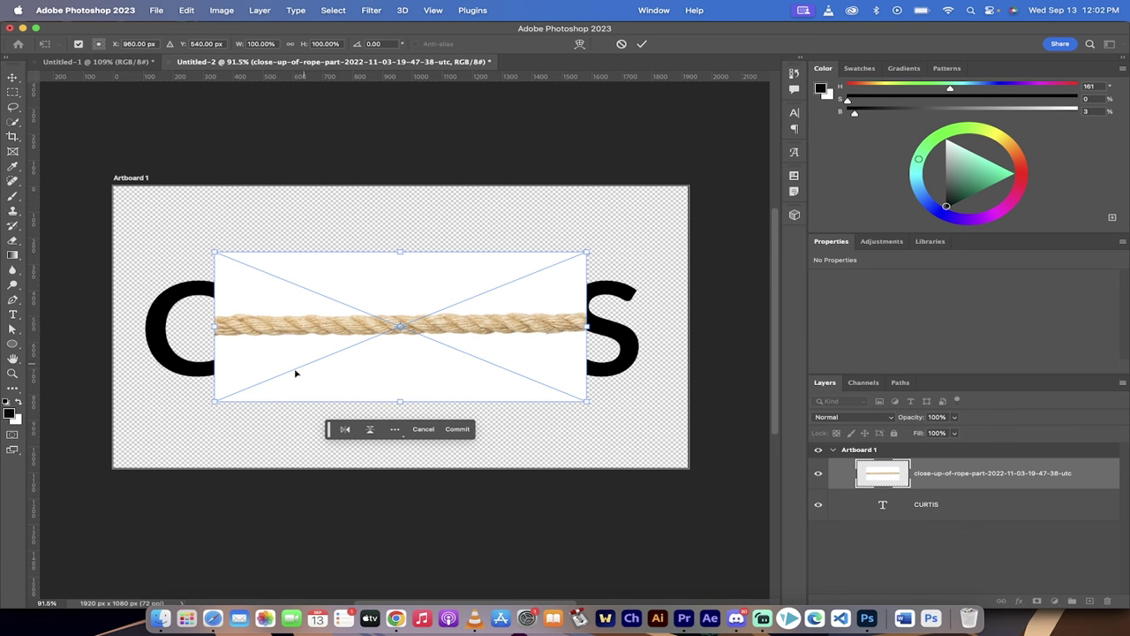
- Enlarge the rope photo to 1957 × 1011 px across the full artboard width, vertically centred
{"action": "left_click_drag", "start_coordinate": [217, 404], "coordinate": [107, 467]}
{"action": "left_click_drag", "start_coordinate": [584, 249], "coordinate": [703, 212]}
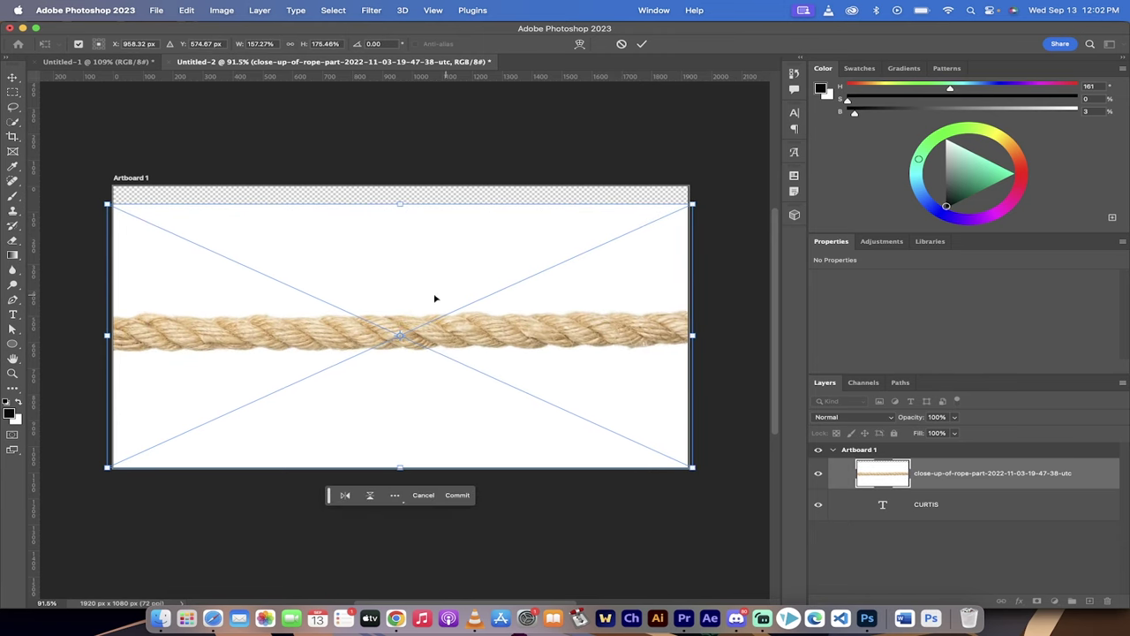
{"action": "mouse_move", "coordinate": [416, 295]}
{"action": "left_mouse_down"}
{"action": "mouse_move", "coordinate": [414, 278]}
{"action": "mouse_move", "coordinate": [416, 288]}
{"action": "left_mouse_up"}
{"action": "key", "text": "Return"}
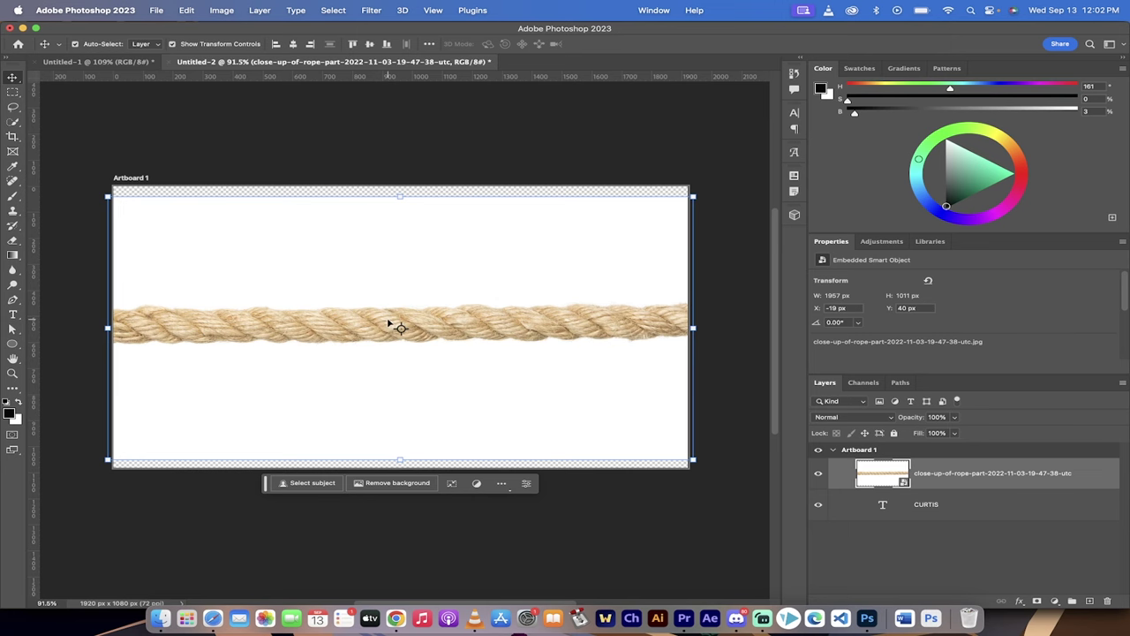
- Mask out the rope photo's white background using Select Subject with Cloud processing
{"action": "left_click", "coordinate": [12, 121]}
{"action": "right_click", "coordinate": [12, 121]}
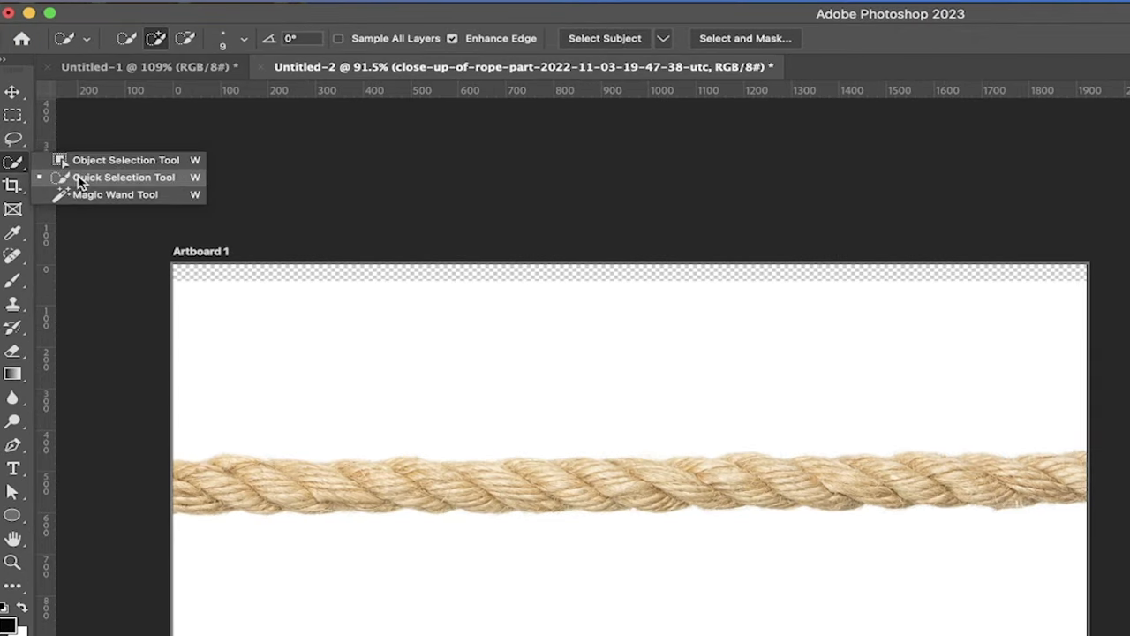
{"action": "left_click", "coordinate": [79, 179]}
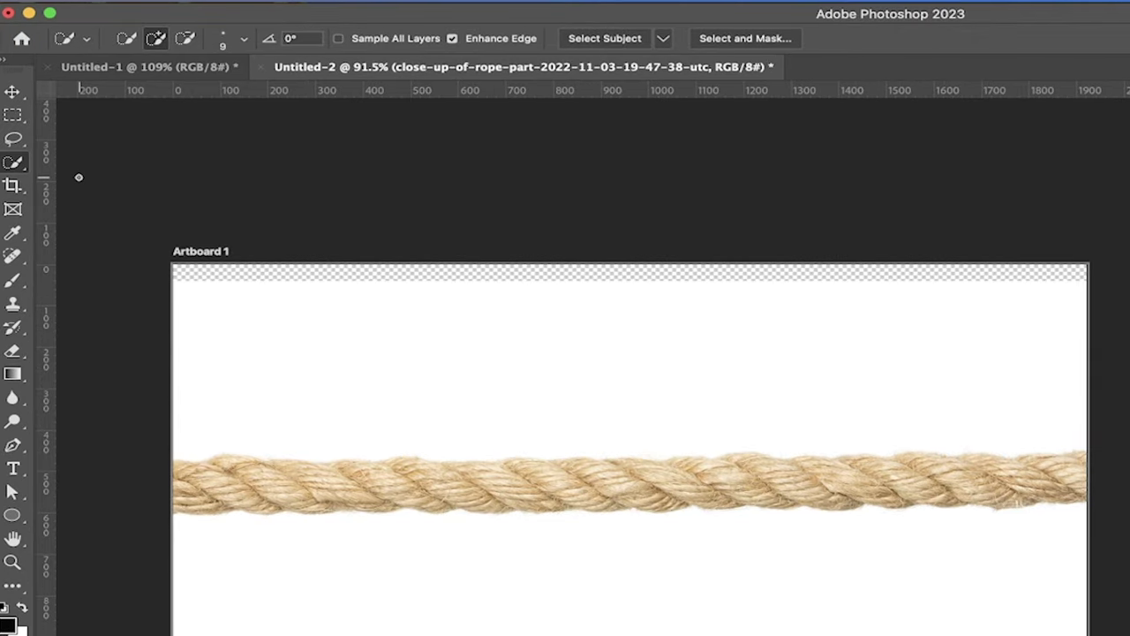
{"action": "left_click", "coordinate": [664, 42]}
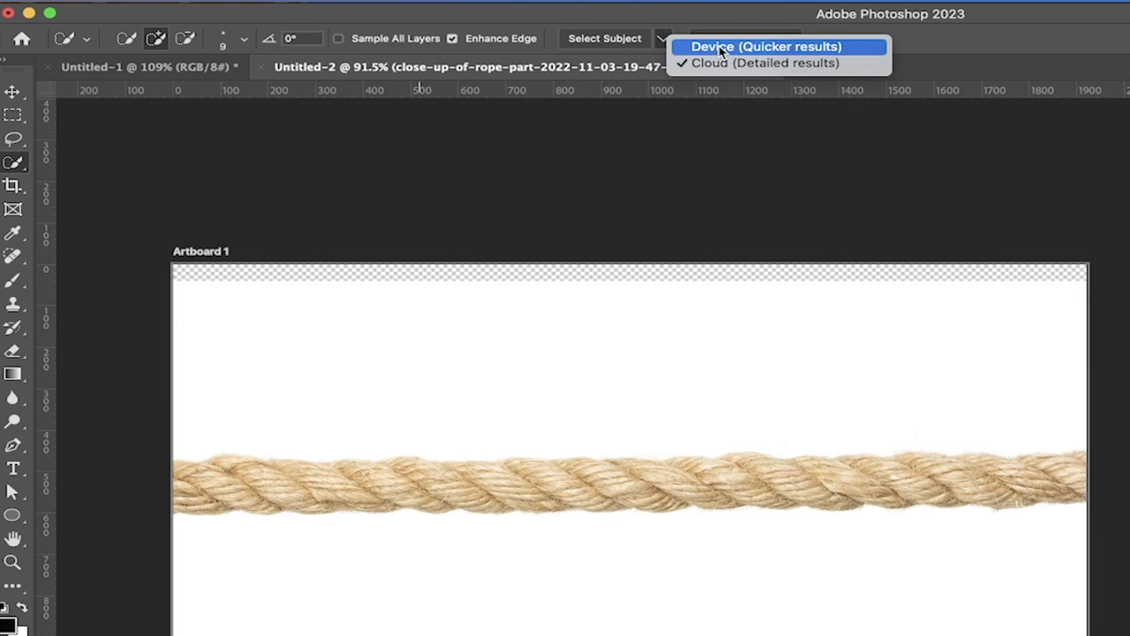
{"action": "left_click", "coordinate": [723, 63]}
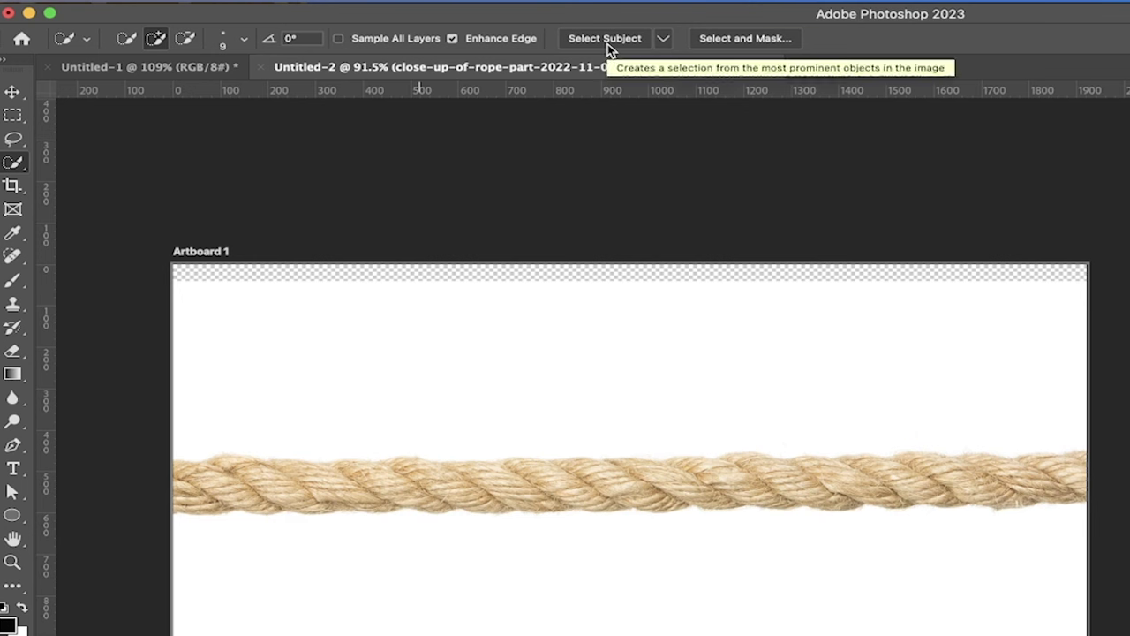
{"action": "left_click", "coordinate": [550, 490]}
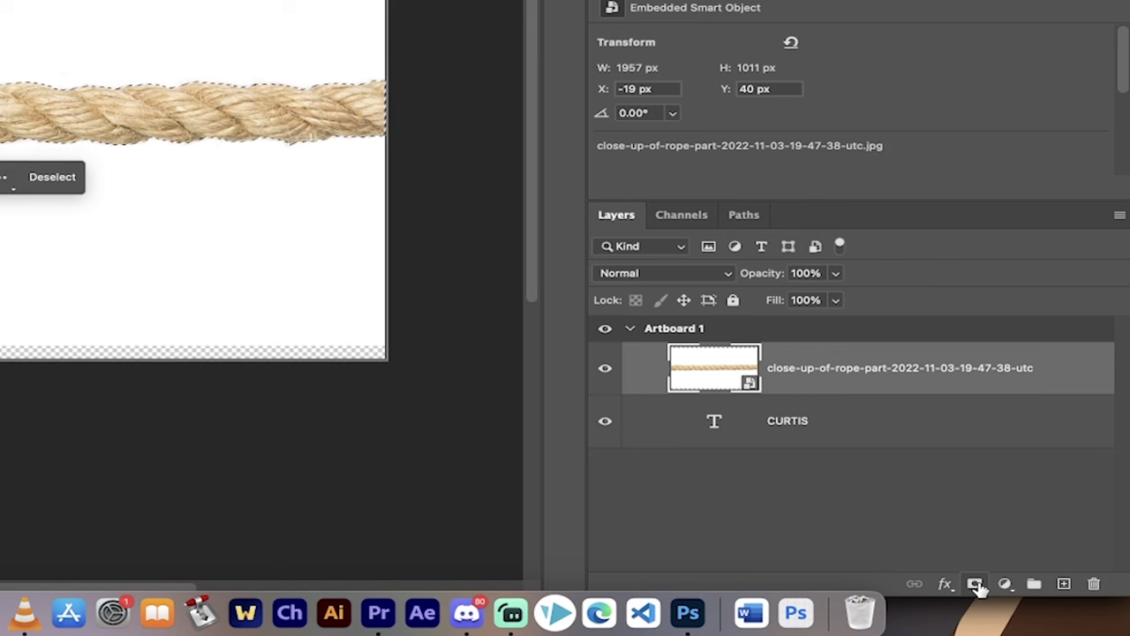
{"action": "left_click", "coordinate": [975, 585]}
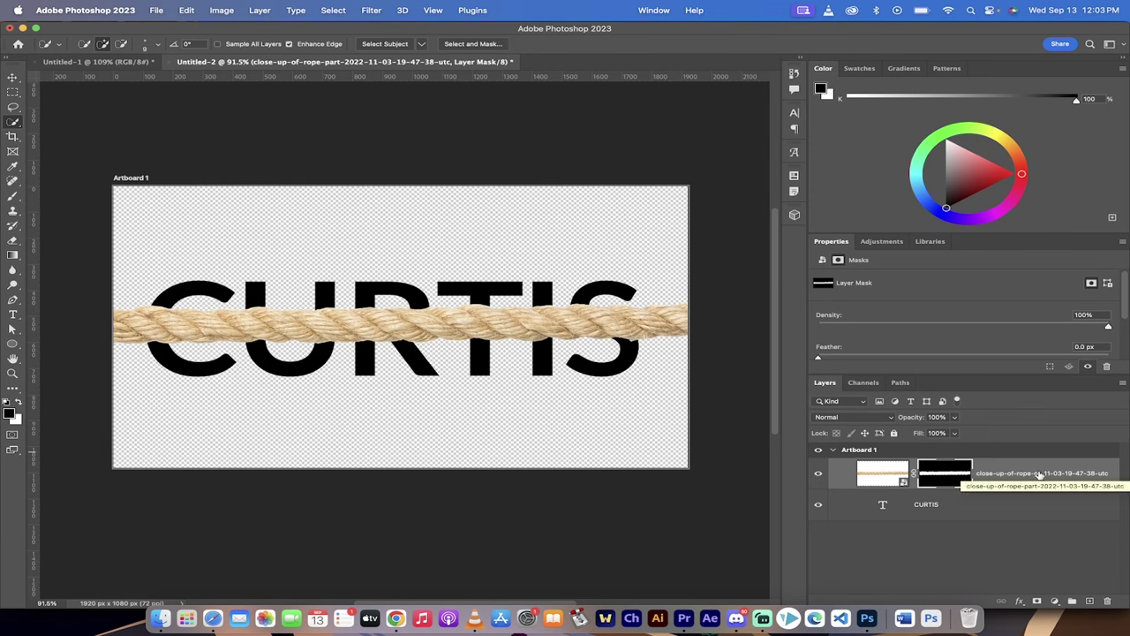
- Convert the masked rope layer into a 1920 × 182 px embedded smart object
{"action": "right_click", "coordinate": [1040, 475]}
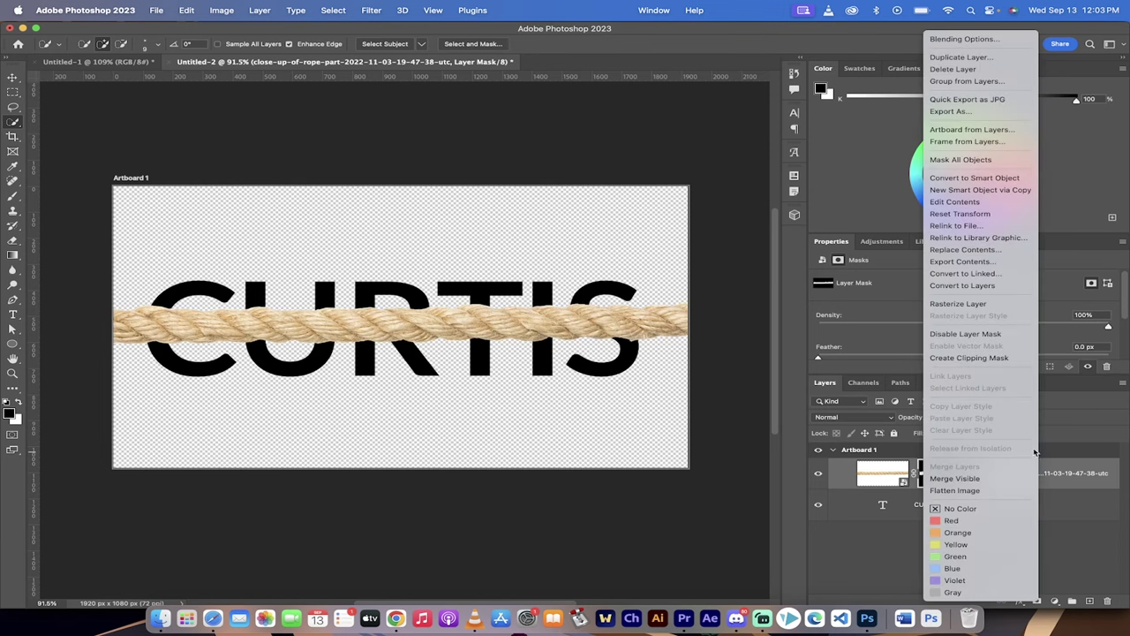
{"action": "left_click", "coordinate": [989, 181]}
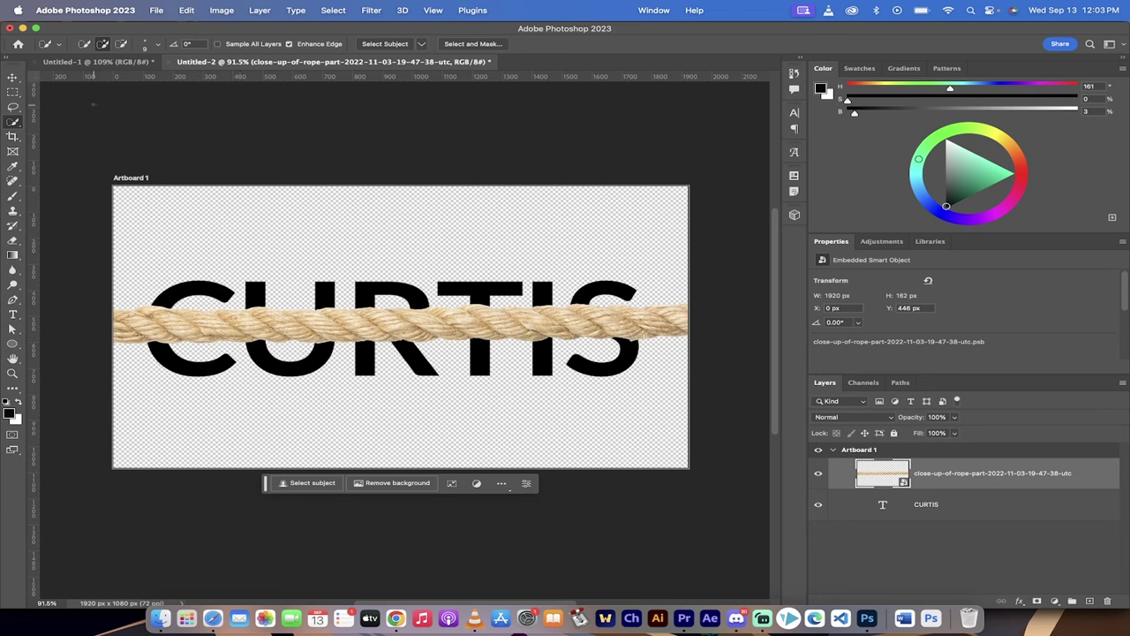
{"action": "left_click", "coordinate": [14, 79]}
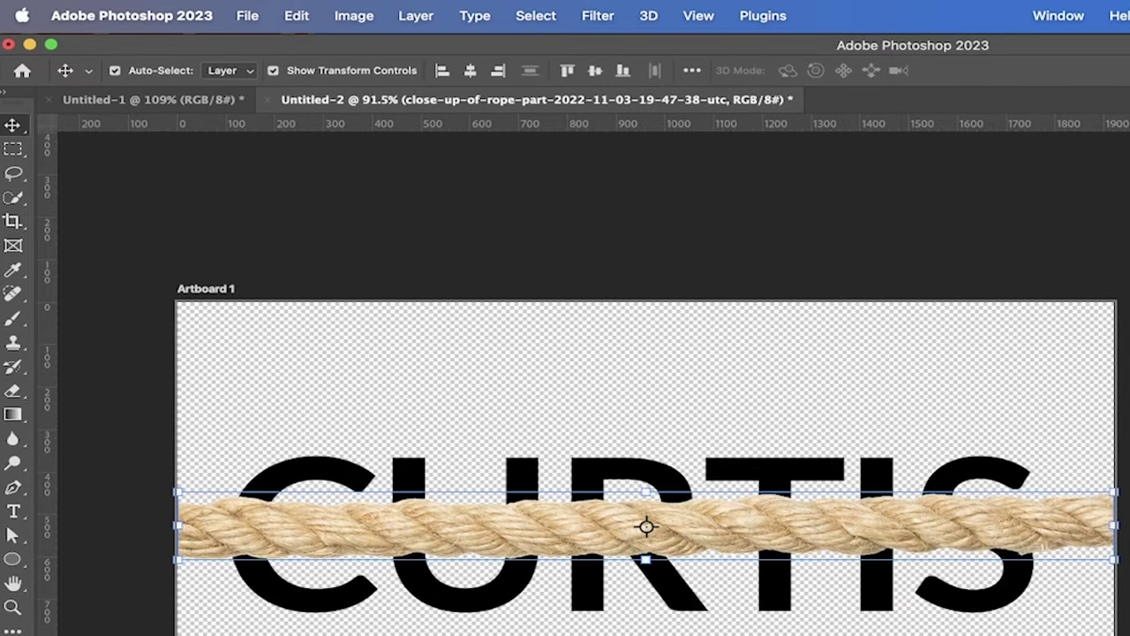
- Start Puppet Warp on the rope and pin it at three points along its length
{"action": "left_click", "coordinate": [298, 9]}
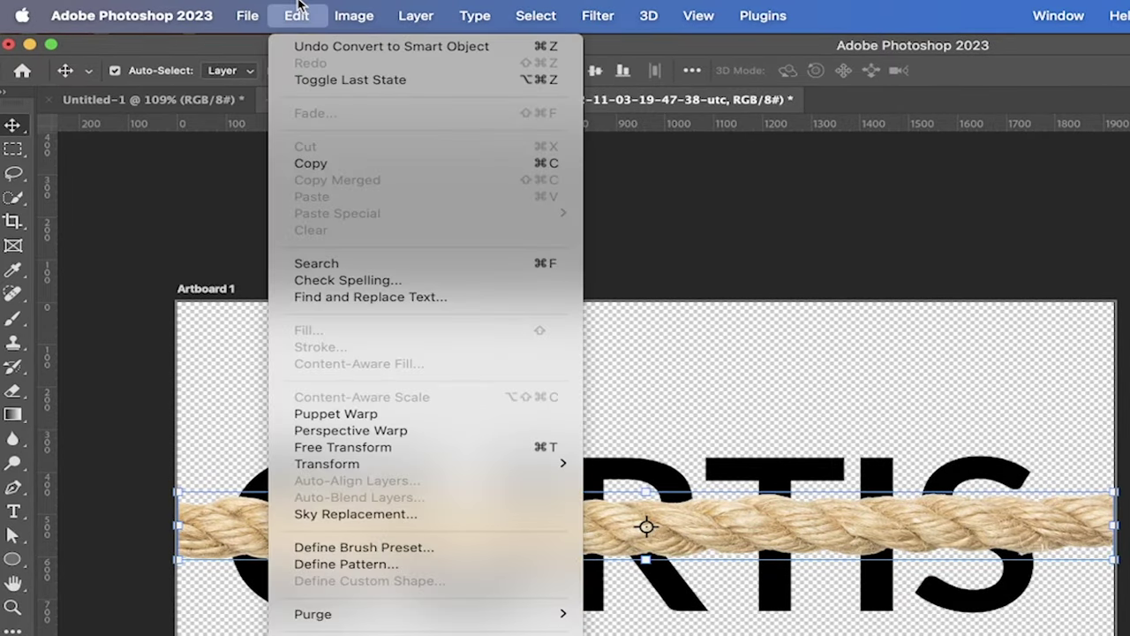
{"action": "left_click", "coordinate": [325, 414]}
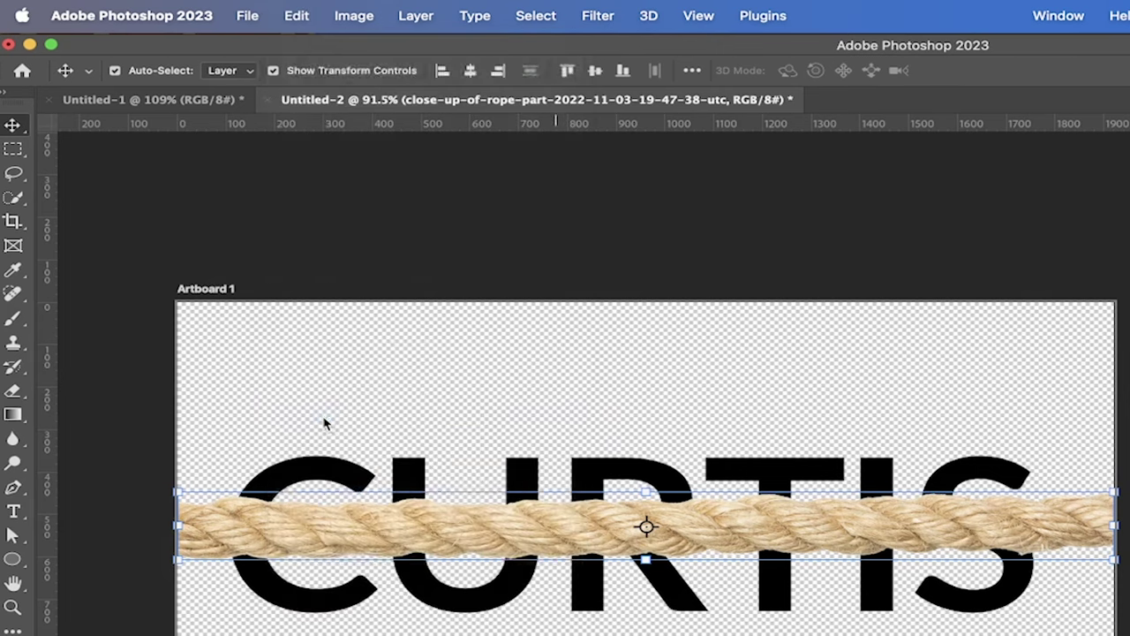
{"action": "left_click", "coordinate": [193, 530]}
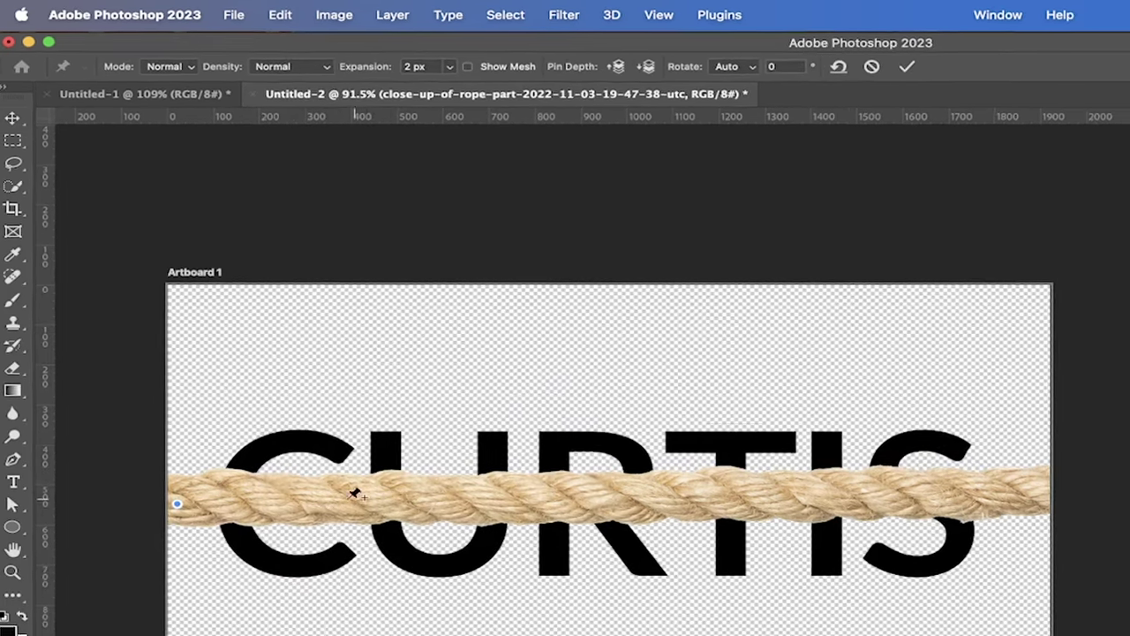
{"action": "left_click", "coordinate": [356, 497]}
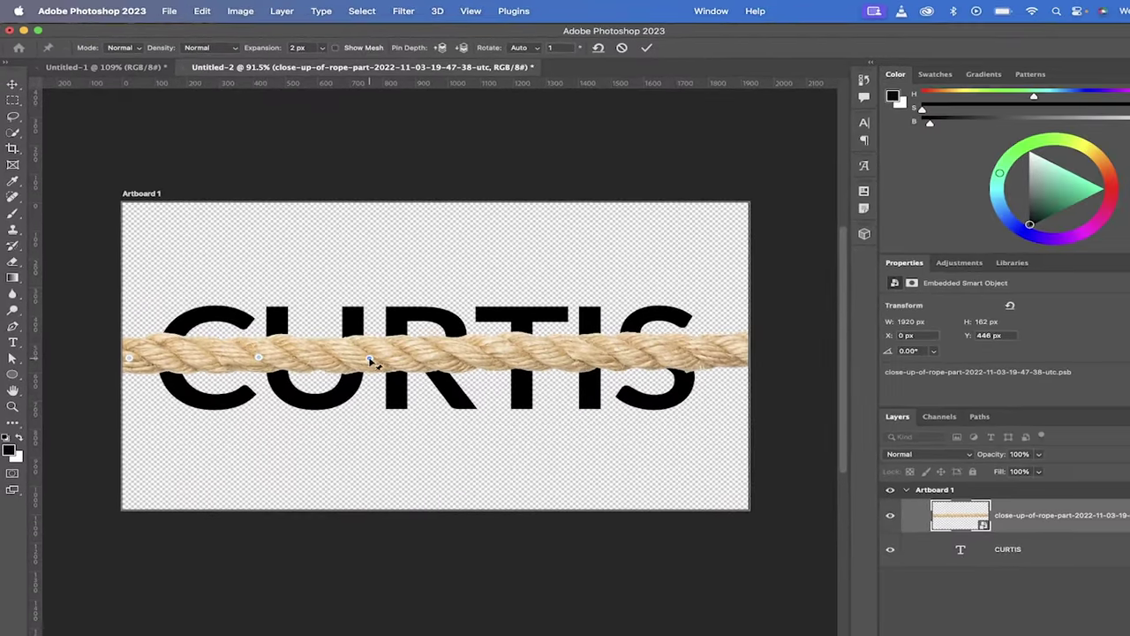
{"action": "left_click", "coordinate": [418, 406]}
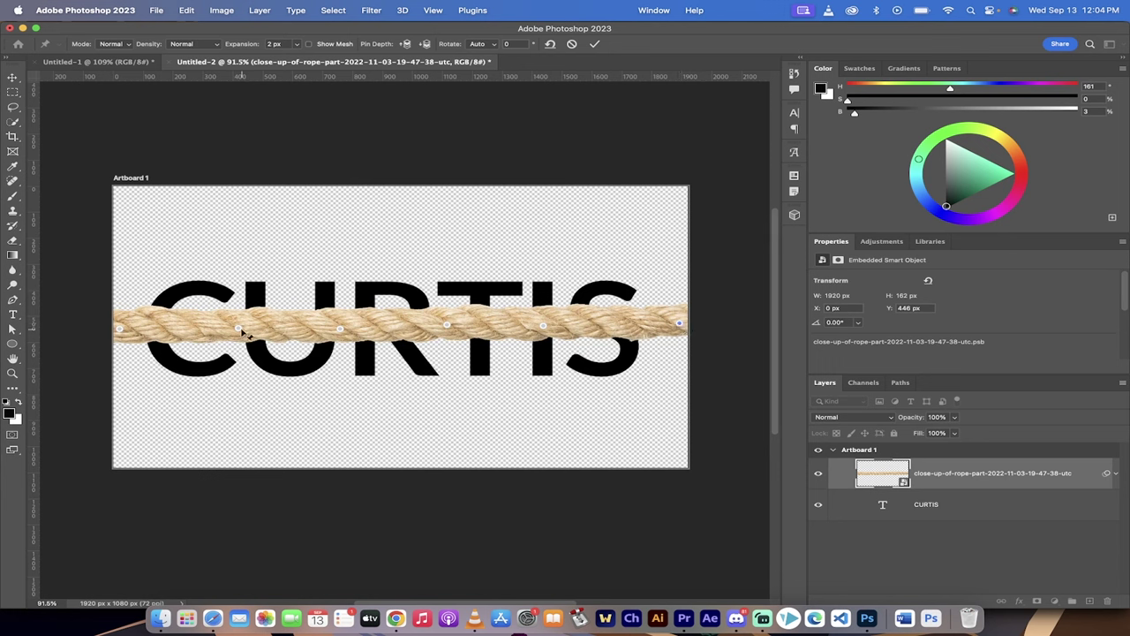
- Drag the rope's pins up and down into a gentle wave and apply the warp
{"action": "left_click_drag", "start_coordinate": [238, 329], "coordinate": [240, 323]}
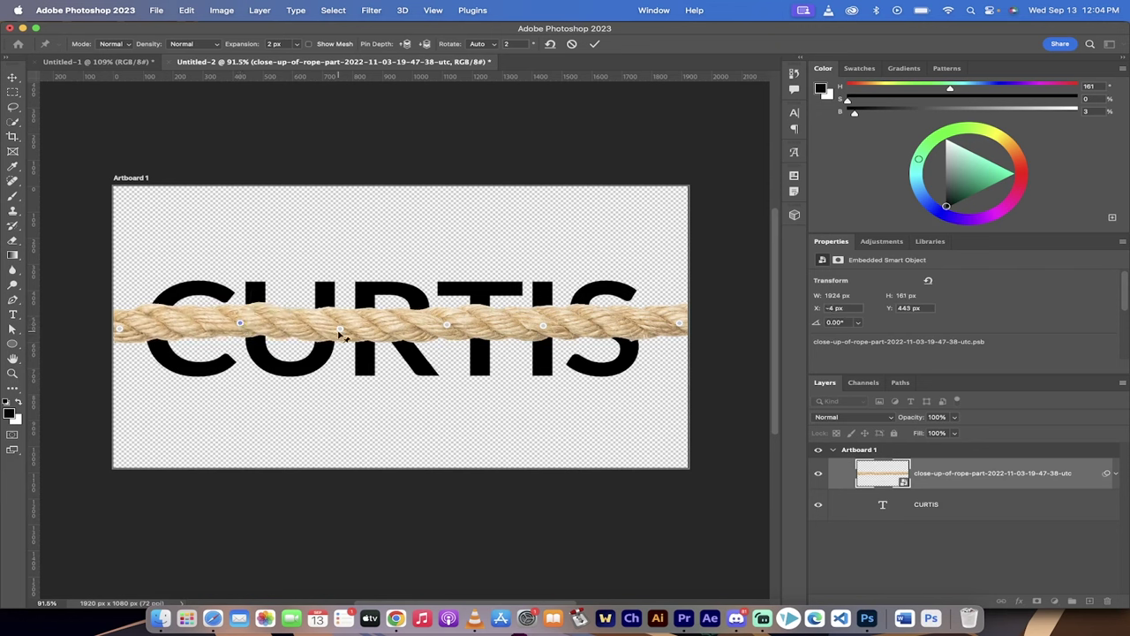
{"action": "left_click_drag", "start_coordinate": [339, 330], "coordinate": [340, 339]}
{"action": "left_click_drag", "start_coordinate": [448, 326], "coordinate": [449, 321]}
{"action": "left_click_drag", "start_coordinate": [536, 325], "coordinate": [543, 334]}
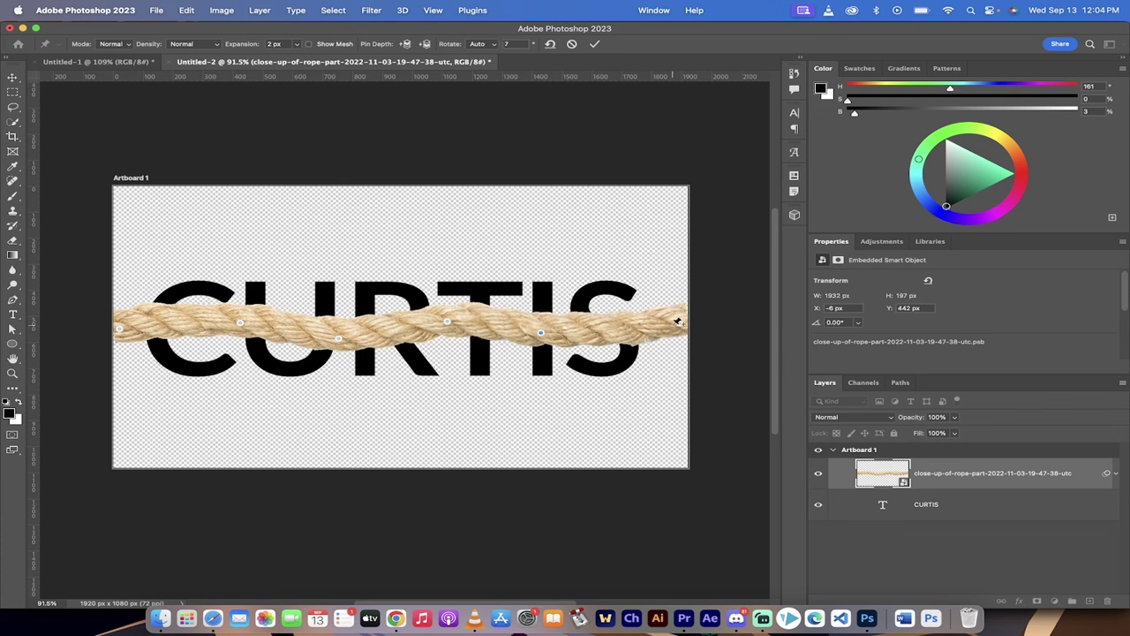
{"action": "left_click_drag", "start_coordinate": [679, 324], "coordinate": [676, 319]}
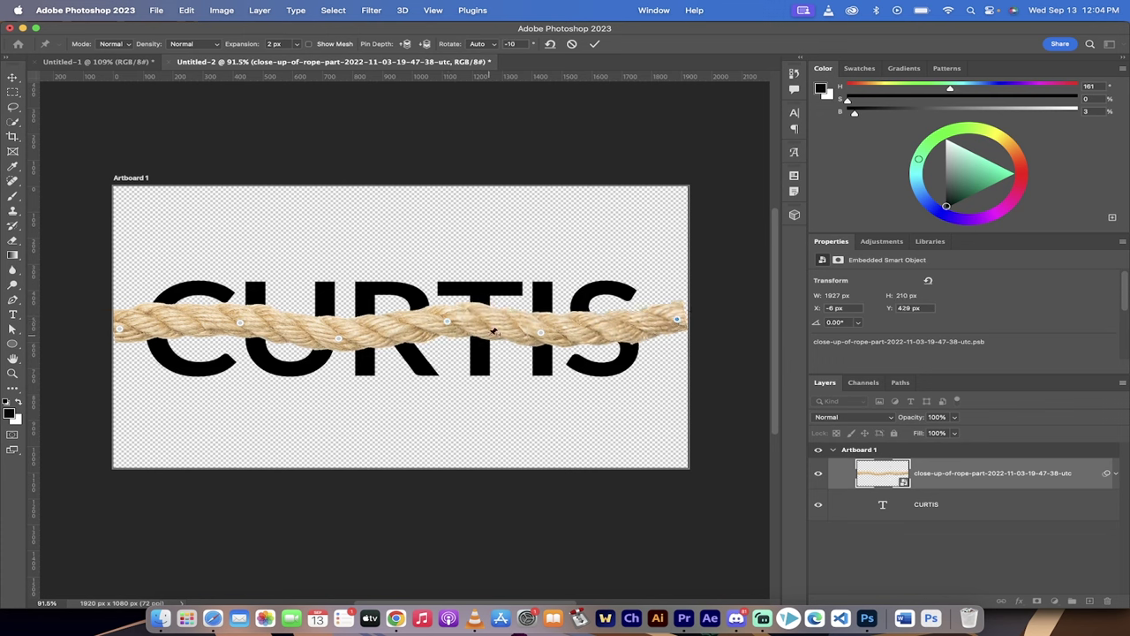
{"action": "left_click_drag", "start_coordinate": [120, 332], "coordinate": [121, 340]}
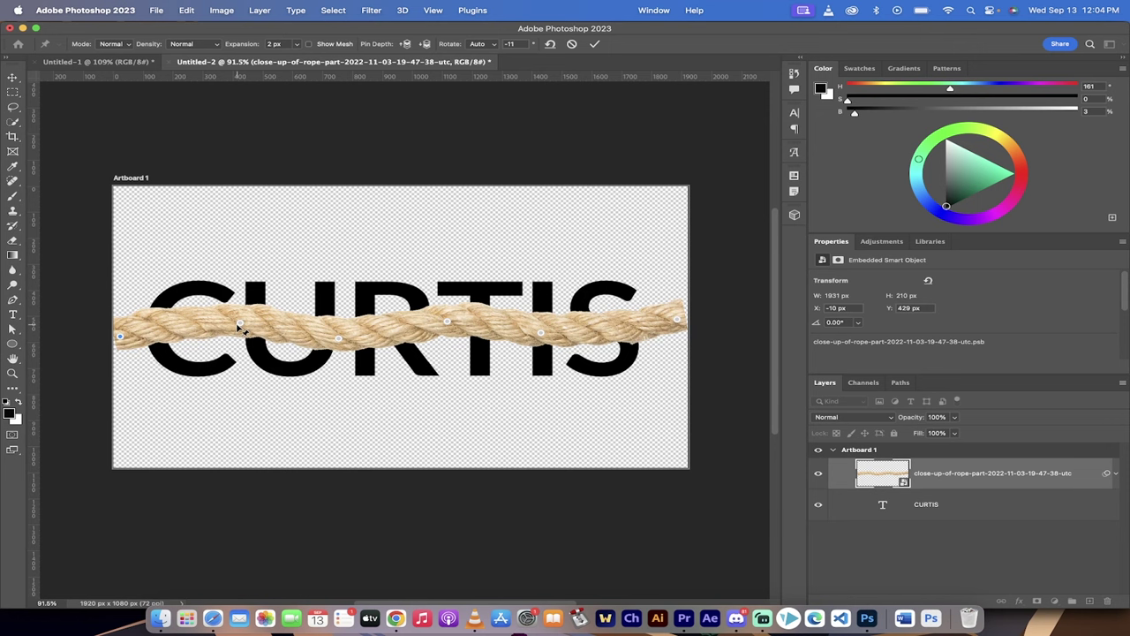
{"action": "left_click", "coordinate": [13, 80]}
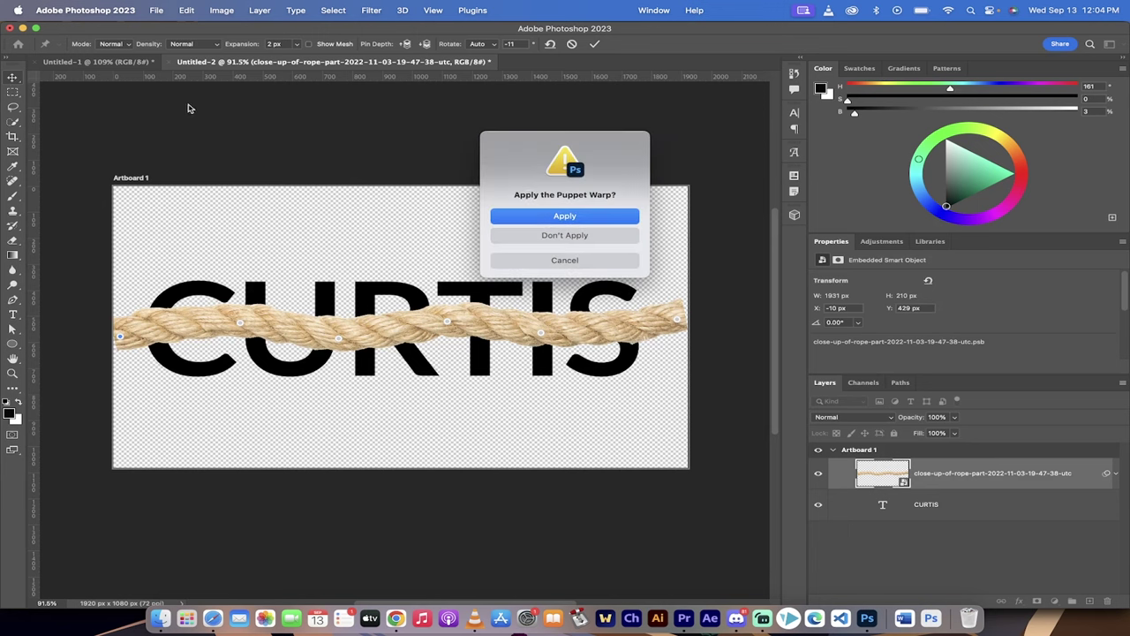
{"action": "left_click", "coordinate": [554, 216]}
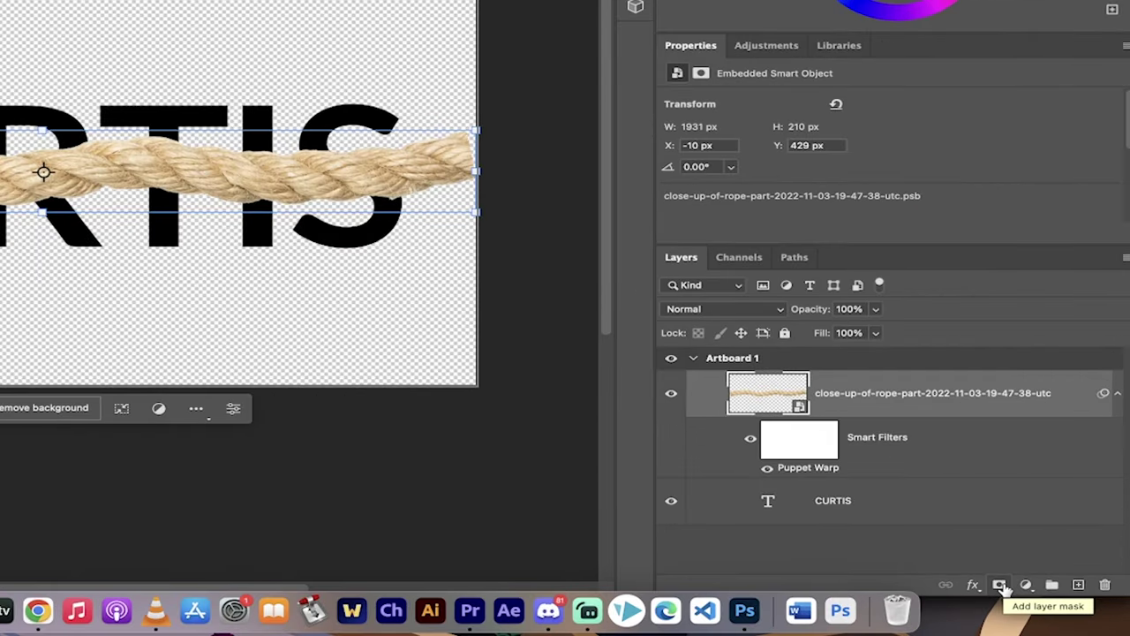
- Add a blank white layer mask to the warped rope layer
{"action": "left_click", "coordinate": [1001, 586]}
{"action": "left_click", "coordinate": [984, 393]}
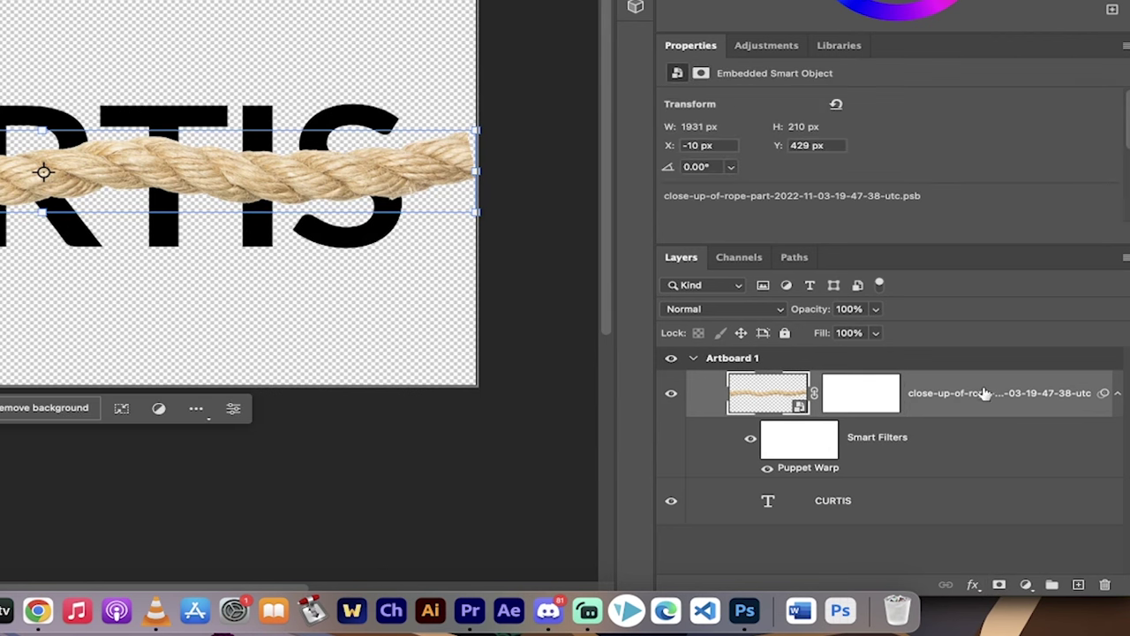
{"action": "left_click", "coordinate": [869, 399]}
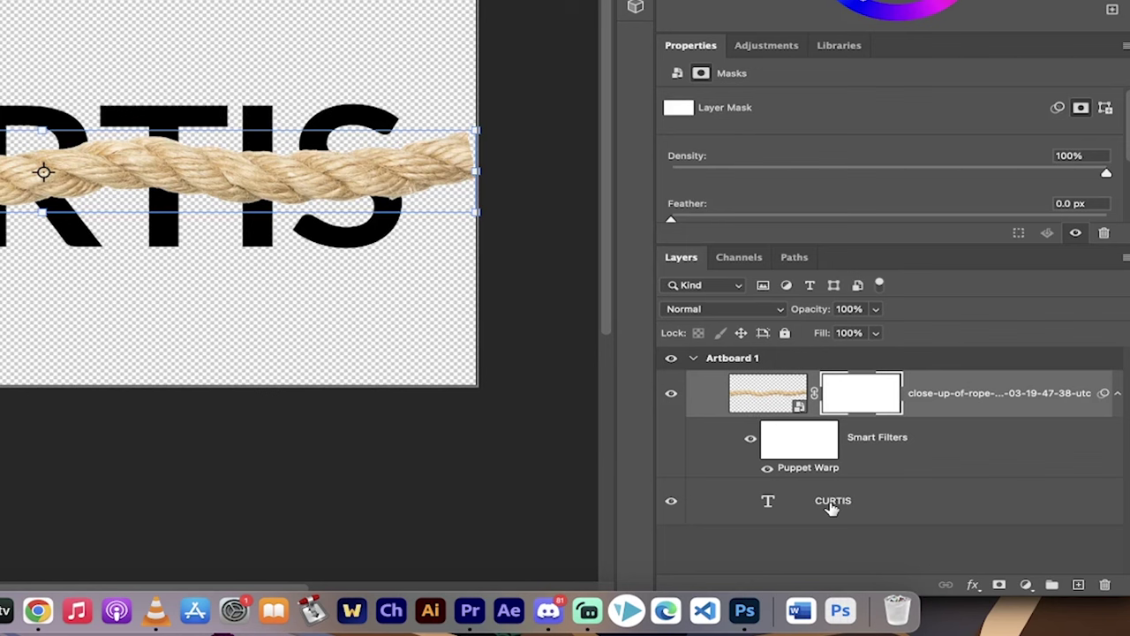
- Load the CURTIS letter shapes as a selection and target the rope's mask
{"action": "left_click", "coordinate": [830, 508]}
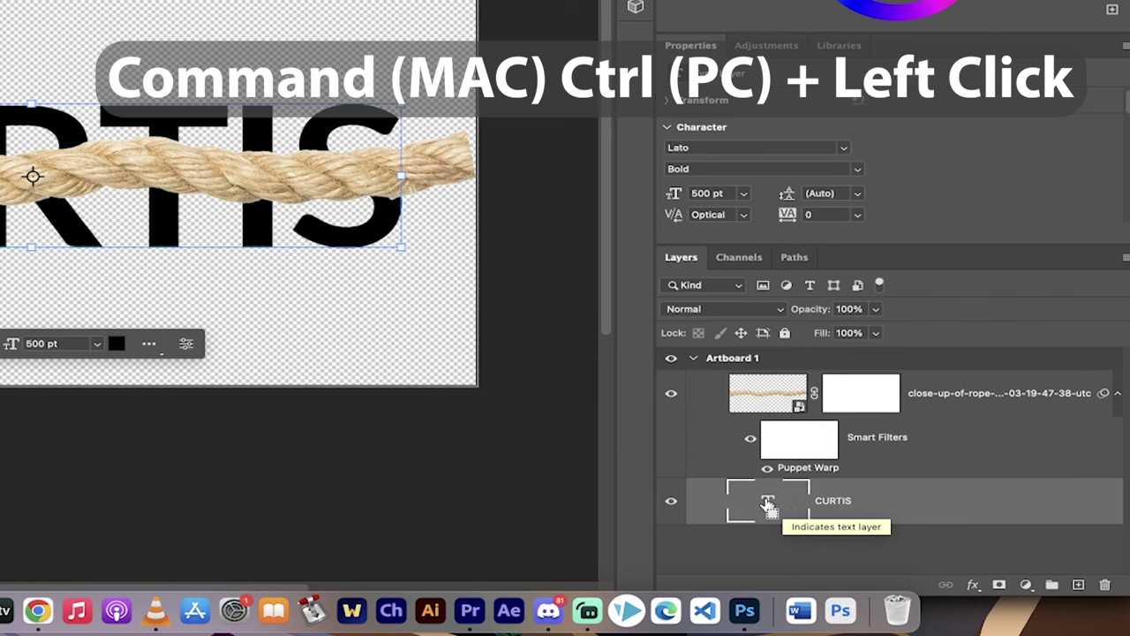
{"action": "left_click", "coordinate": [768, 501], "text": "super"}
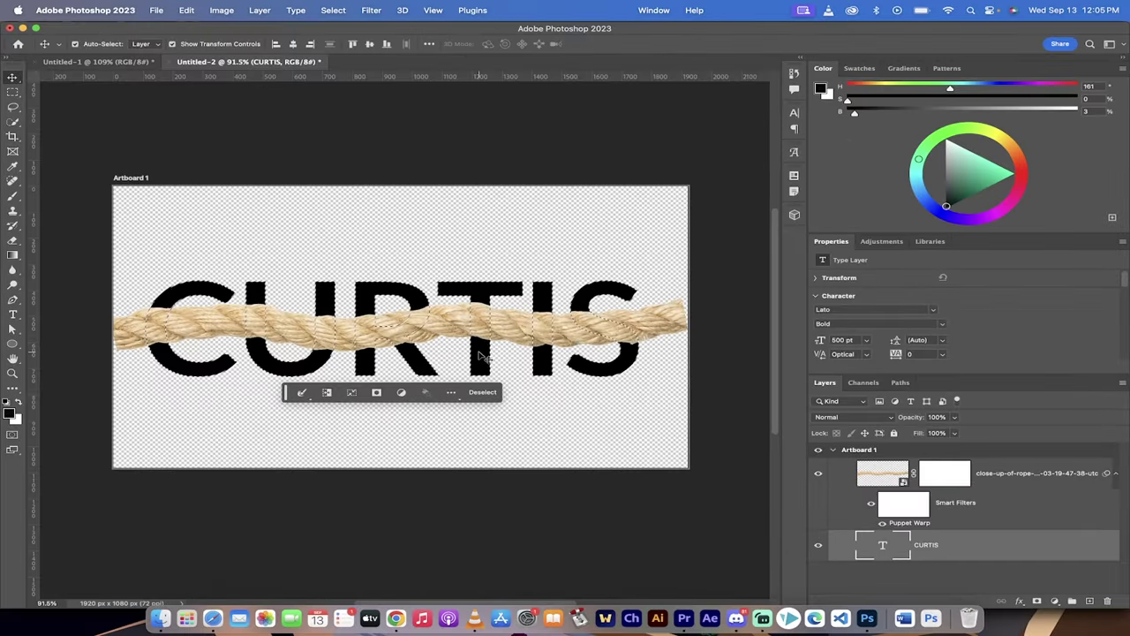
{"action": "scroll", "coordinate": [480, 356], "scroll_direction": "up", "scroll_amount": 5}
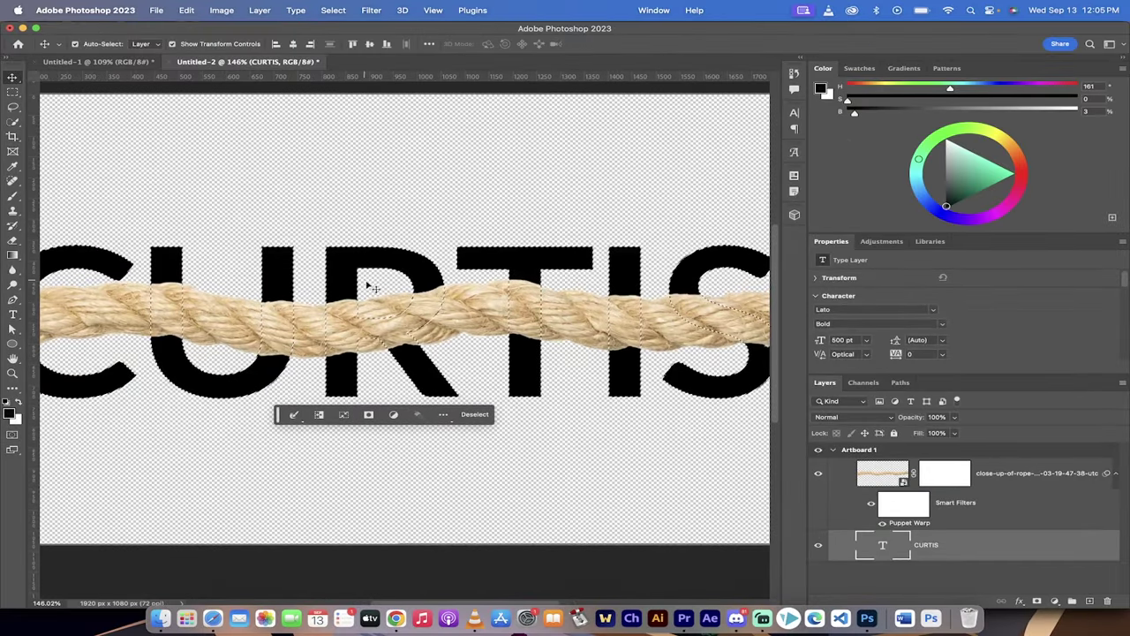
{"action": "scroll", "coordinate": [378, 319], "scroll_direction": "down", "scroll_amount": 2}
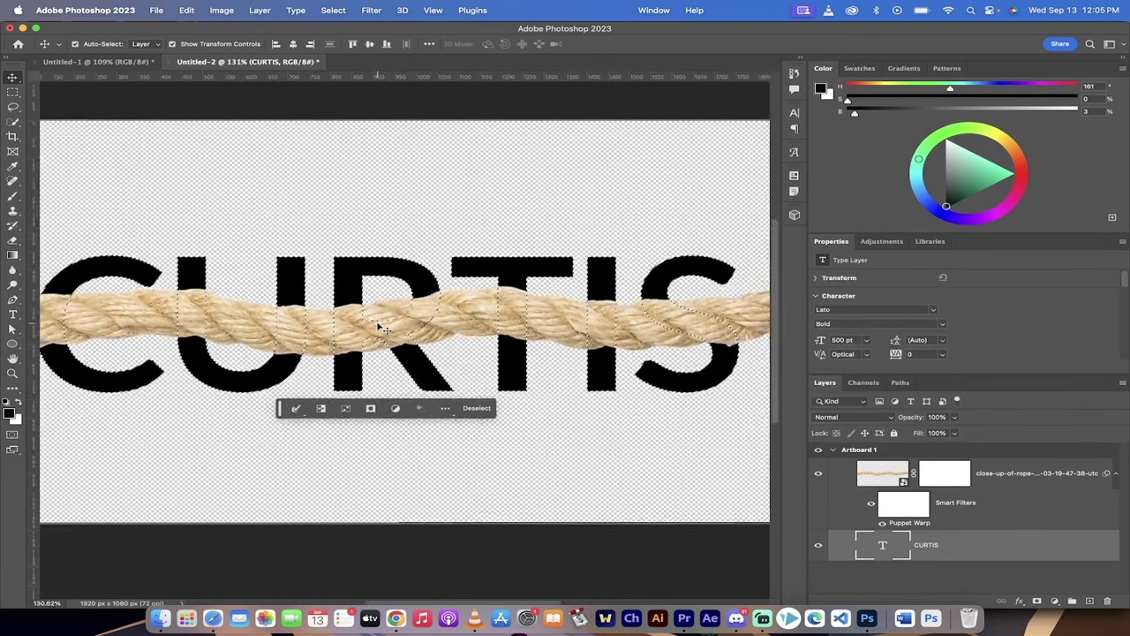
{"action": "scroll", "coordinate": [378, 327], "scroll_direction": "down", "scroll_amount": 2}
{"action": "left_click", "coordinate": [941, 476]}
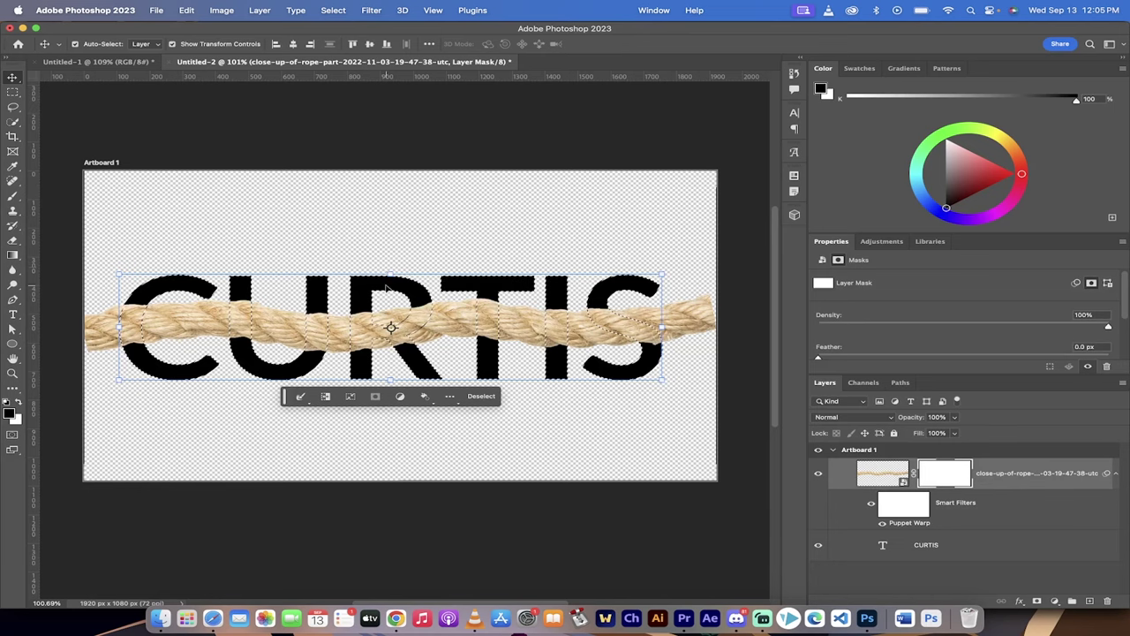
{"action": "scroll", "coordinate": [386, 288], "scroll_direction": "up", "scroll_amount": 3}
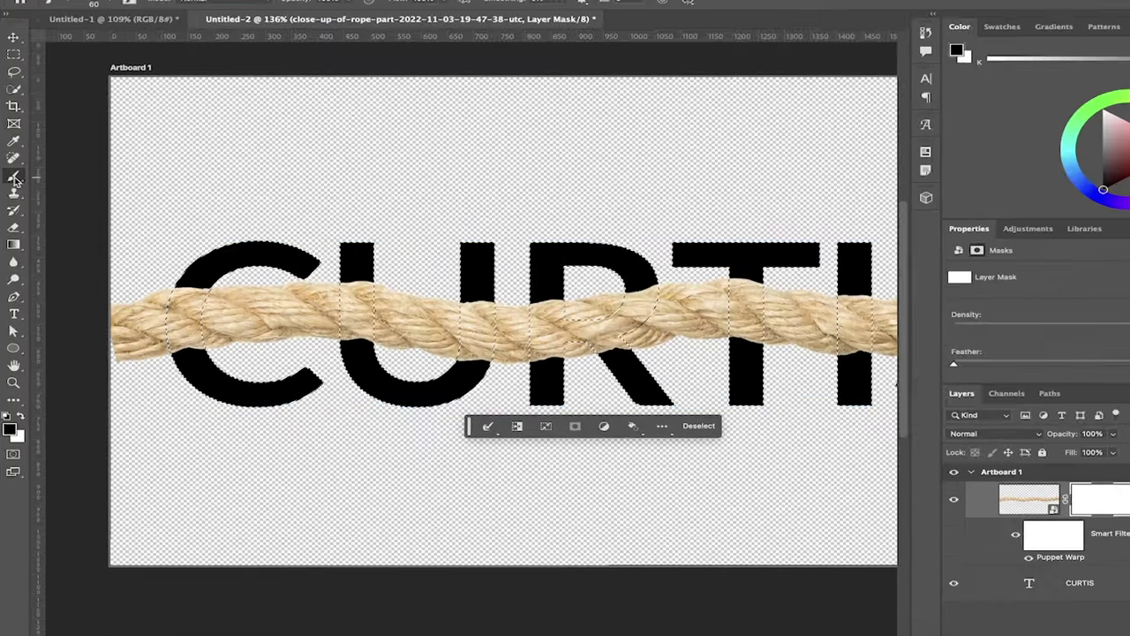
- Paint black on the rope's mask over the U's right stem and the S to tuck it behind
{"action": "right_click", "coordinate": [13, 196]}
{"action": "left_click", "coordinate": [95, 137]}
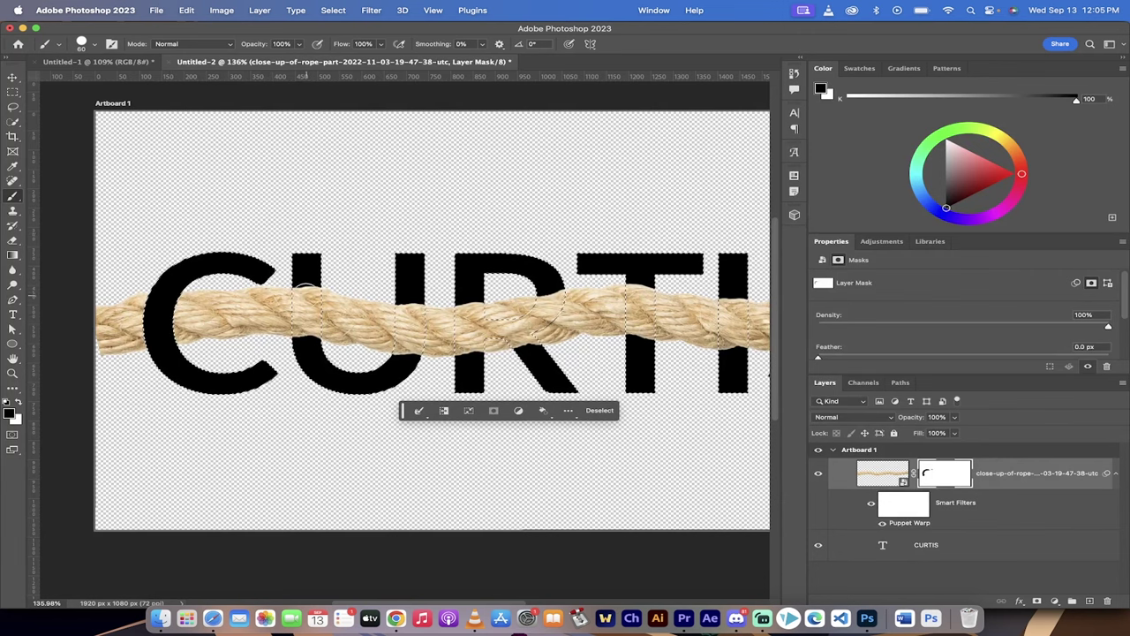
{"action": "left_click_drag", "start_coordinate": [405, 308], "coordinate": [408, 345]}
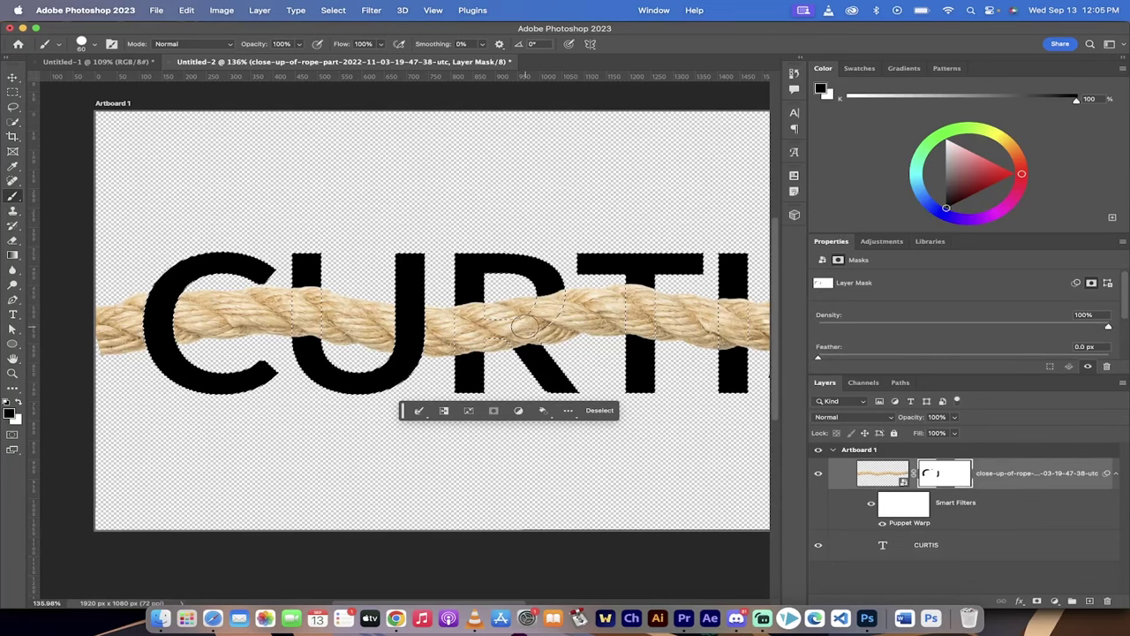
{"action": "scroll", "coordinate": [539, 323], "scroll_direction": "right", "scroll_amount": 2}
{"action": "scroll", "coordinate": [546, 323], "scroll_direction": "right", "scroll_amount": 1}
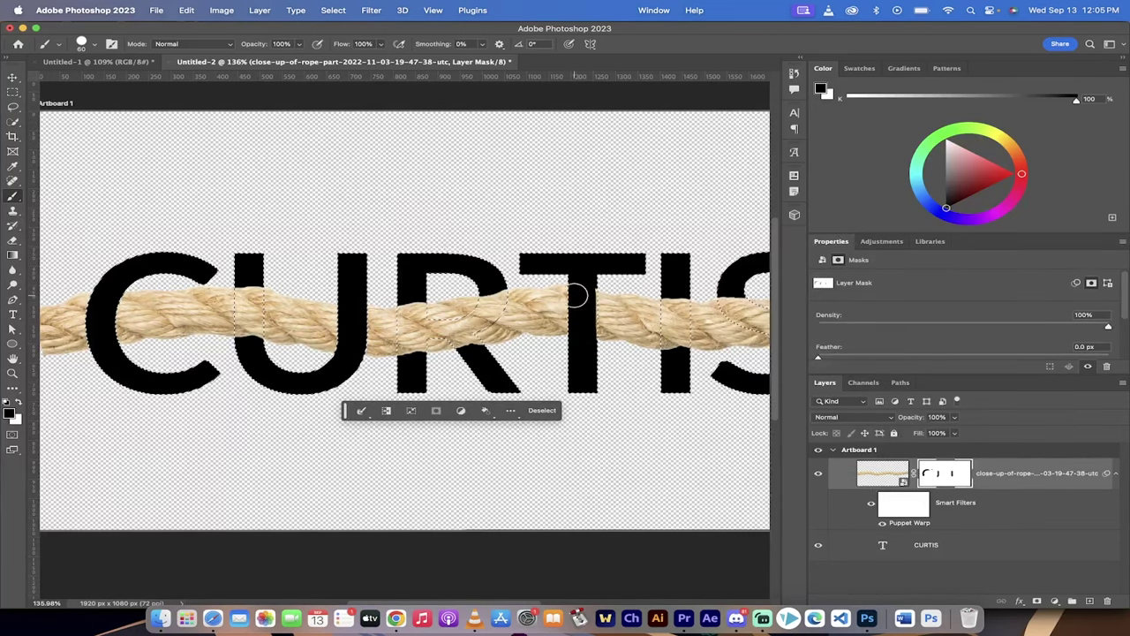
{"action": "scroll", "coordinate": [565, 309], "scroll_direction": "right", "scroll_amount": 5}
{"action": "mouse_move", "coordinate": [533, 292]}
{"action": "left_mouse_down"}
{"action": "mouse_move", "coordinate": [579, 320]}
{"action": "mouse_move", "coordinate": [548, 307]}
{"action": "left_mouse_up"}
- Clear the letter-shaped selection with Select > Deselect
{"action": "scroll", "coordinate": [601, 328], "scroll_direction": "down", "scroll_amount": 5}
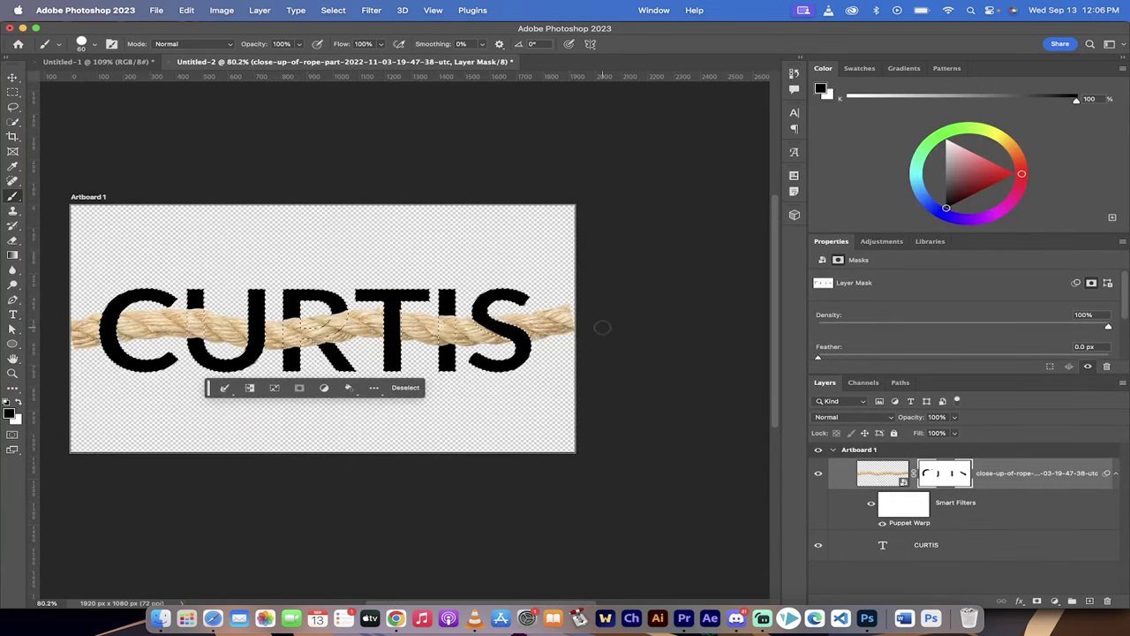
{"action": "left_click", "coordinate": [333, 10]}
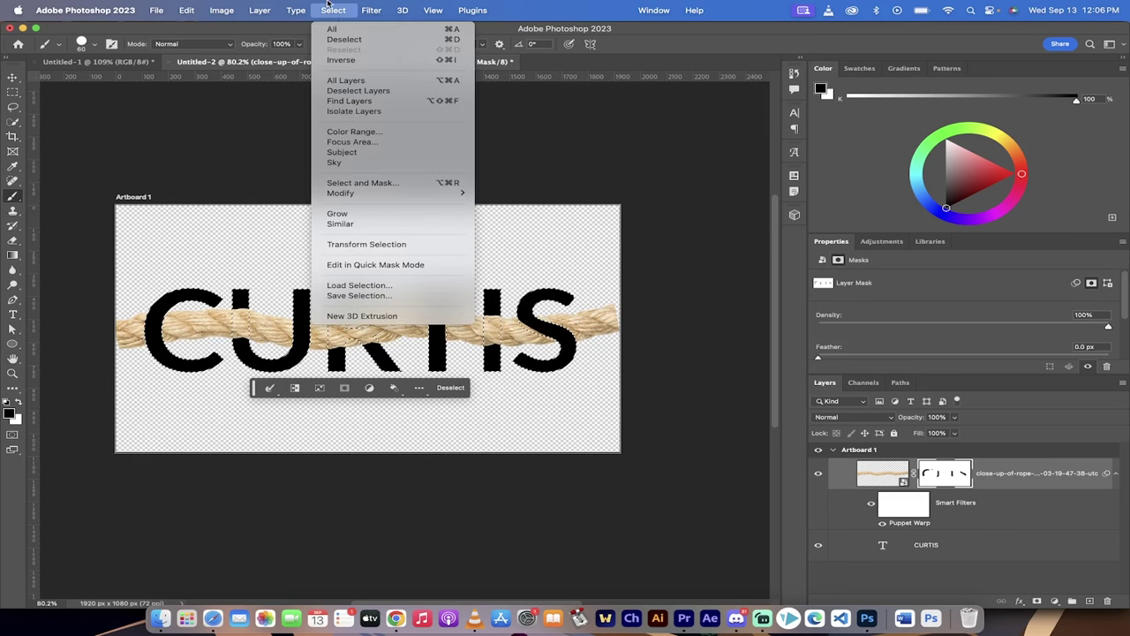
{"action": "left_click", "coordinate": [343, 39]}
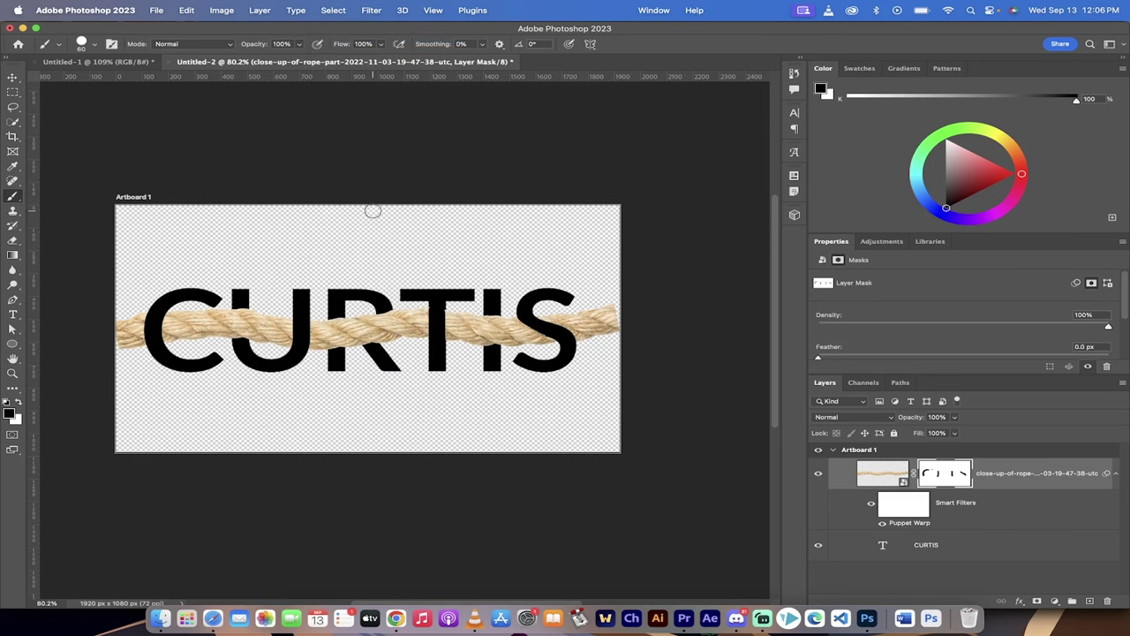